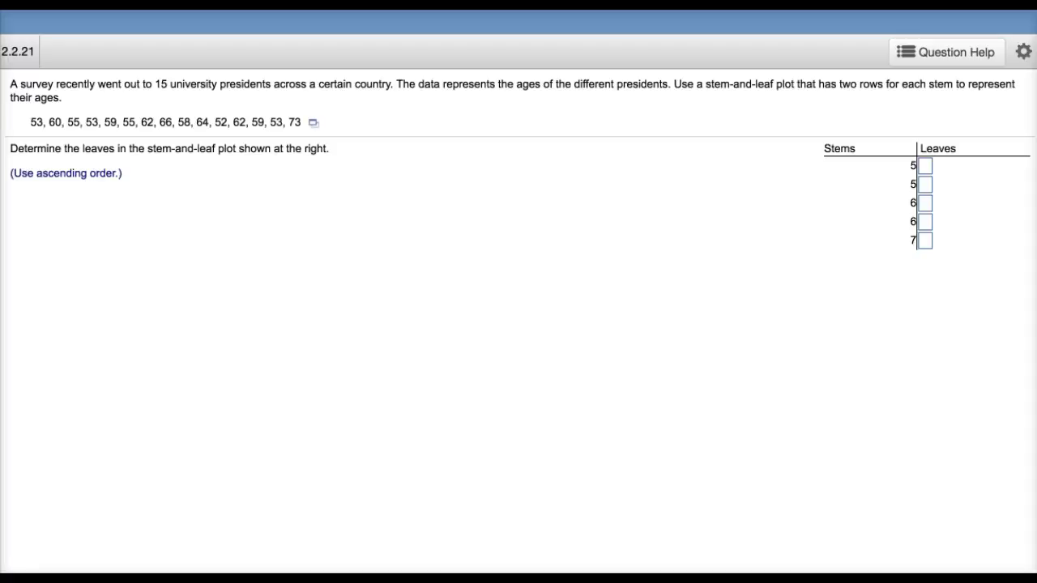
Open the question's data set of presidents' ages in StatCrunch.
{"action": "left_click", "coordinate": [314, 123]}
{"action": "left_click", "coordinate": [346, 147]}
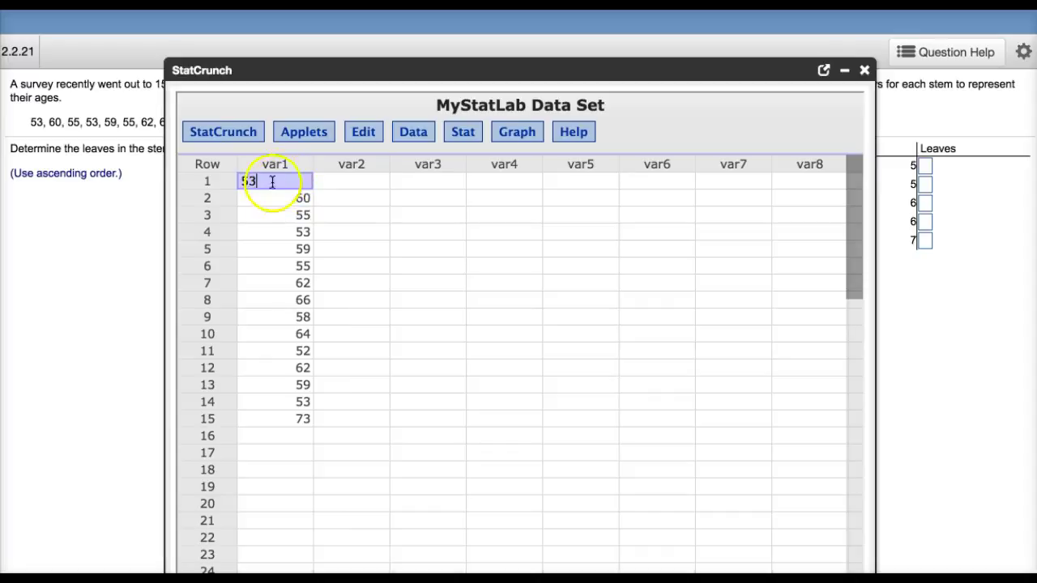
{"action": "left_click", "coordinate": [375, 197]}
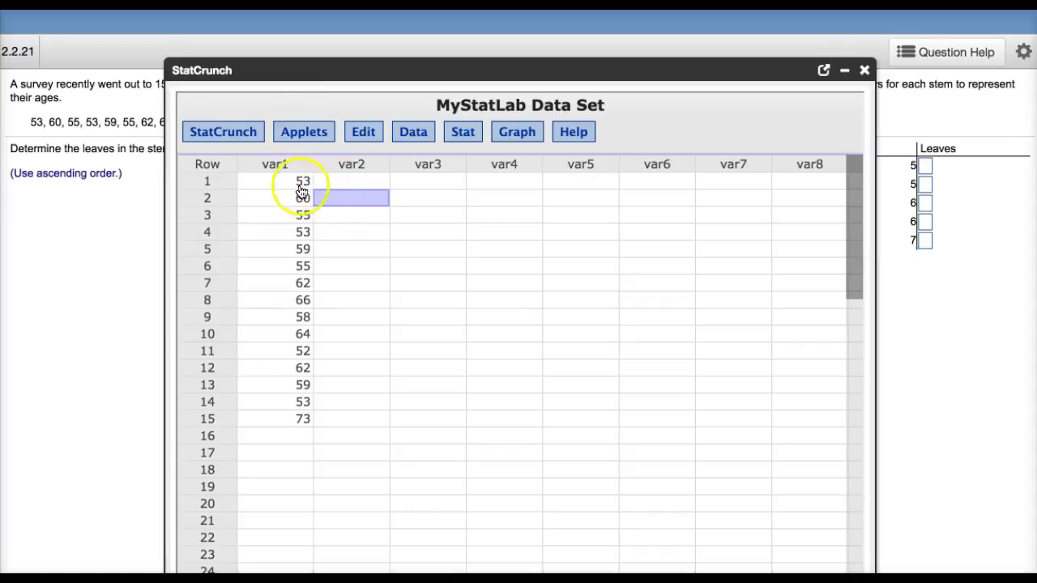
Sort column var1 in ascending order into a new column and dismiss the result message.
{"action": "left_click", "coordinate": [413, 134]}
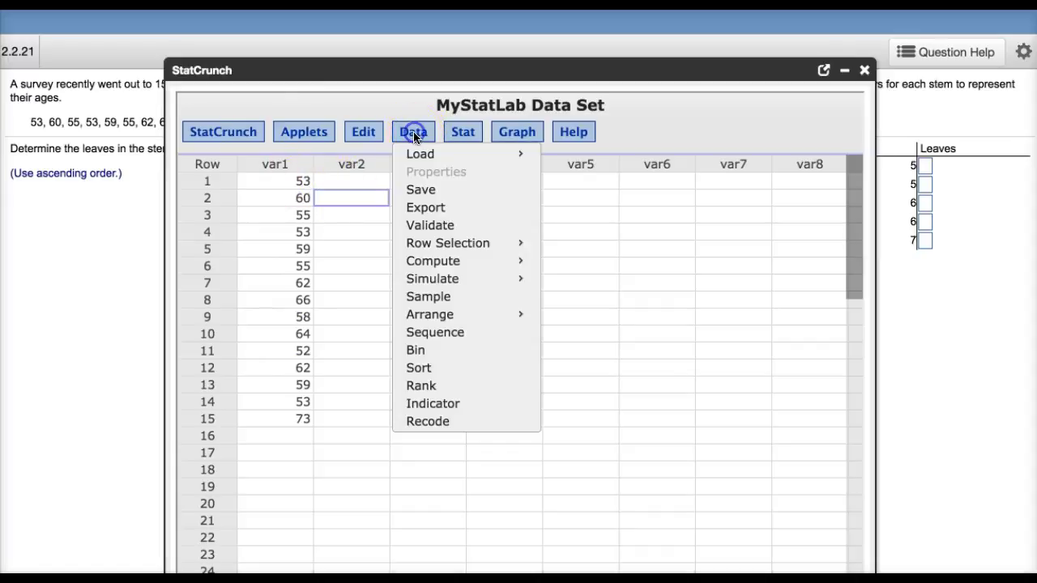
{"action": "left_click", "coordinate": [422, 369]}
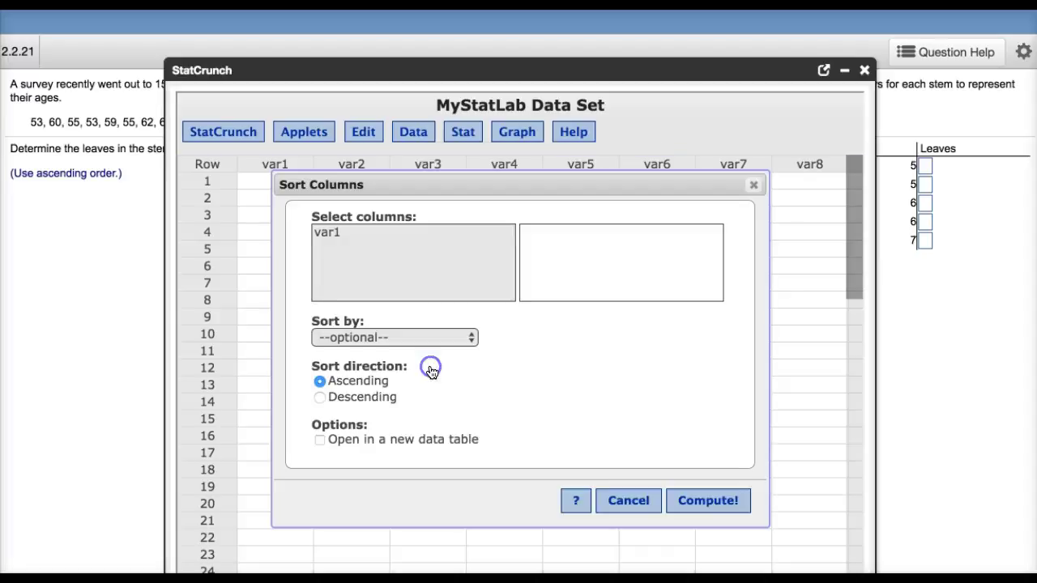
{"action": "left_click", "coordinate": [326, 232]}
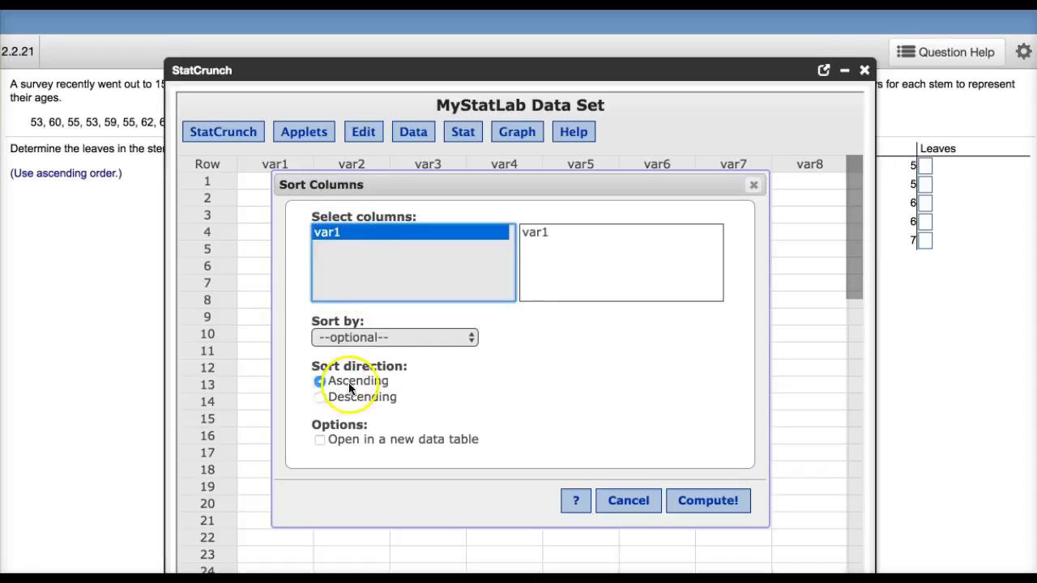
{"action": "left_click", "coordinate": [706, 502]}
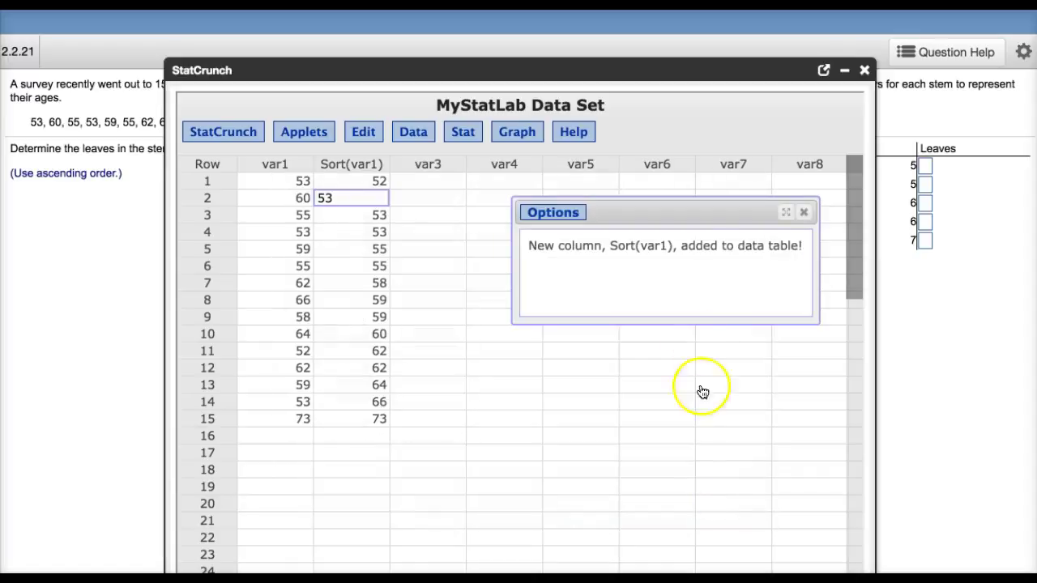
{"action": "left_click", "coordinate": [804, 212]}
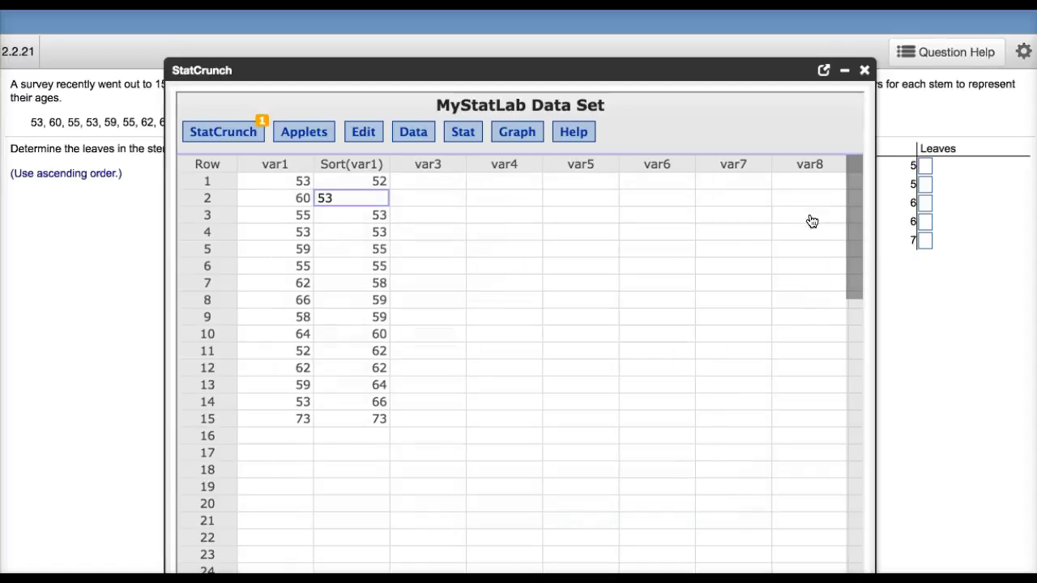
{"action": "left_click", "coordinate": [459, 214]}
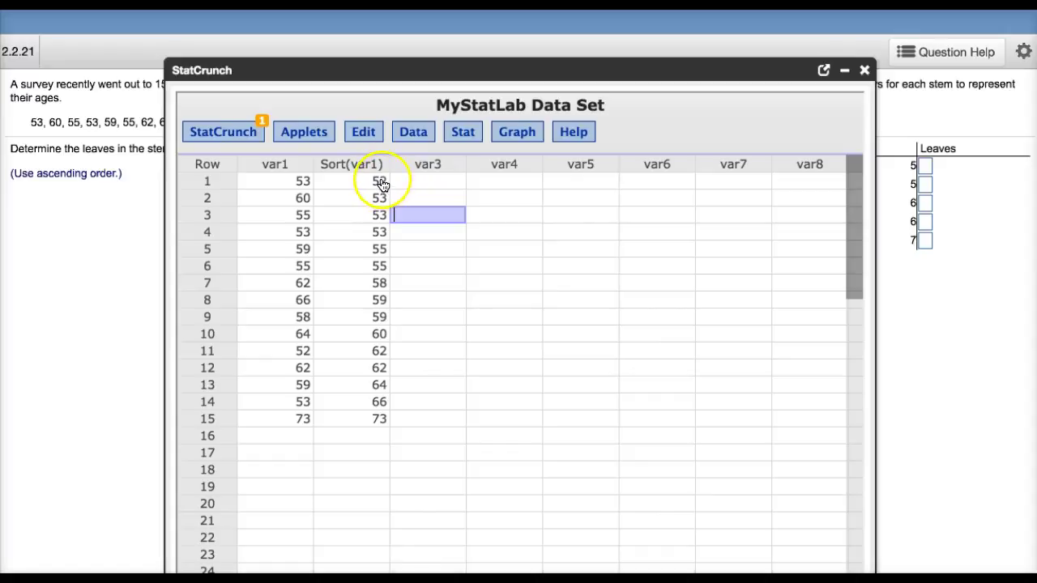
Reposition the StatCrunch data window and bring up a blank PDF page beside the sorted table.
{"action": "left_click_drag", "start_coordinate": [497, 70], "coordinate": [454, 167]}
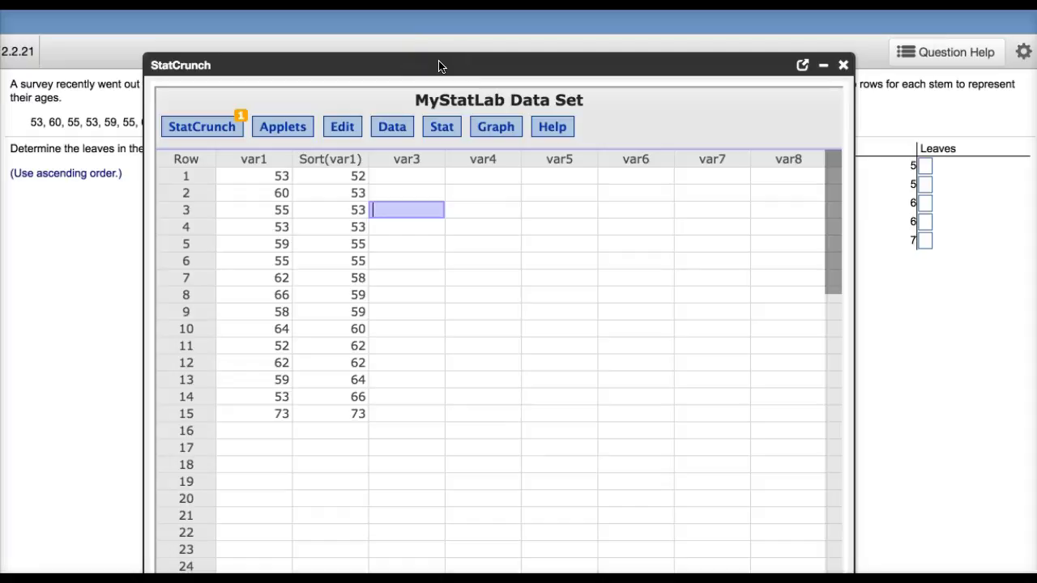
{"action": "left_click_drag", "start_coordinate": [510, 65], "coordinate": [648, 513]}
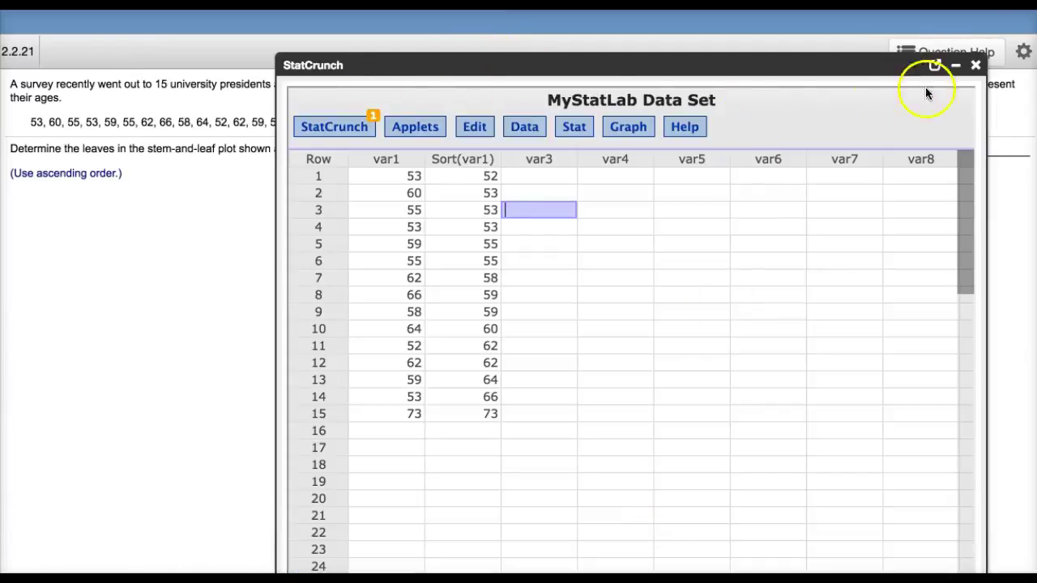
{"action": "left_click", "coordinate": [955, 64]}
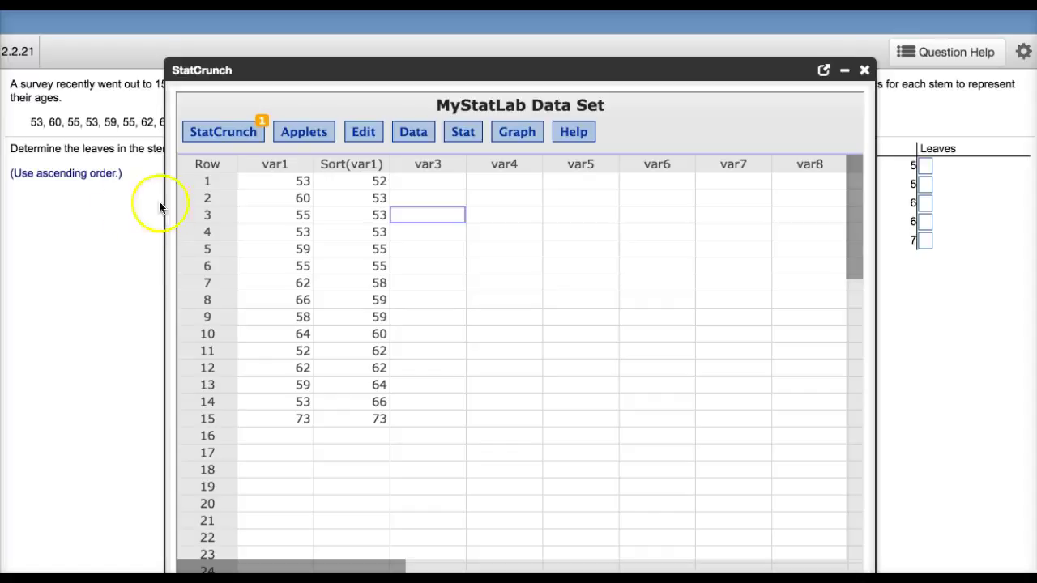
{"action": "left_click", "coordinate": [263, 50]}
{"action": "left_click_drag", "start_coordinate": [270, 63], "coordinate": [89, 49]}
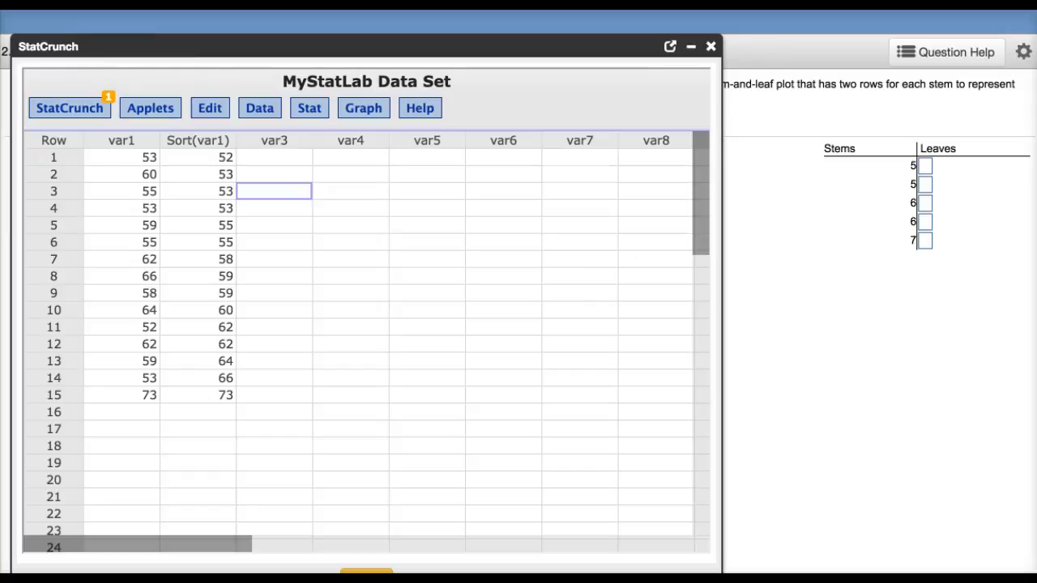
{"action": "key", "text": "super+Tab"}
{"action": "left_click_drag", "start_coordinate": [761, 4], "coordinate": [1003, 44]}
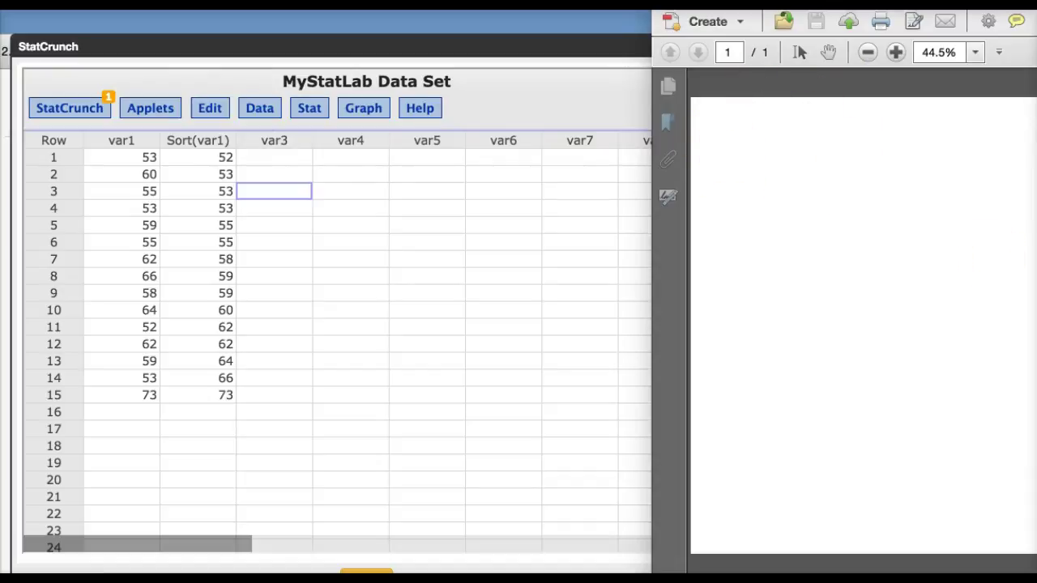
Handwrite the age ranges 50–54, 55–59, 60–64, 65–69 and 70–74 one below another on the blank PDF page.
{"action": "left_click", "coordinate": [725, 138]}
{"action": "mouse_move", "coordinate": [726, 138]}
{"action": "left_mouse_down"}
{"action": "mouse_move", "coordinate": [716, 169]}
{"action": "mouse_move", "coordinate": [727, 150]}
{"action": "mouse_move", "coordinate": [761, 165]}
{"action": "mouse_move", "coordinate": [782, 157]}
{"action": "mouse_move", "coordinate": [782, 172]}
{"action": "left_mouse_up"}
{"action": "left_click", "coordinate": [714, 204]}
{"action": "mouse_move", "coordinate": [715, 204]}
{"action": "left_mouse_down"}
{"action": "mouse_move", "coordinate": [724, 192]}
{"action": "mouse_move", "coordinate": [726, 220]}
{"action": "mouse_move", "coordinate": [774, 197]}
{"action": "mouse_move", "coordinate": [780, 220]}
{"action": "left_mouse_up"}
{"action": "mouse_move", "coordinate": [718, 248]}
{"action": "left_mouse_down"}
{"action": "mouse_move", "coordinate": [718, 270]}
{"action": "mouse_move", "coordinate": [727, 256]}
{"action": "mouse_move", "coordinate": [790, 265]}
{"action": "left_mouse_up"}
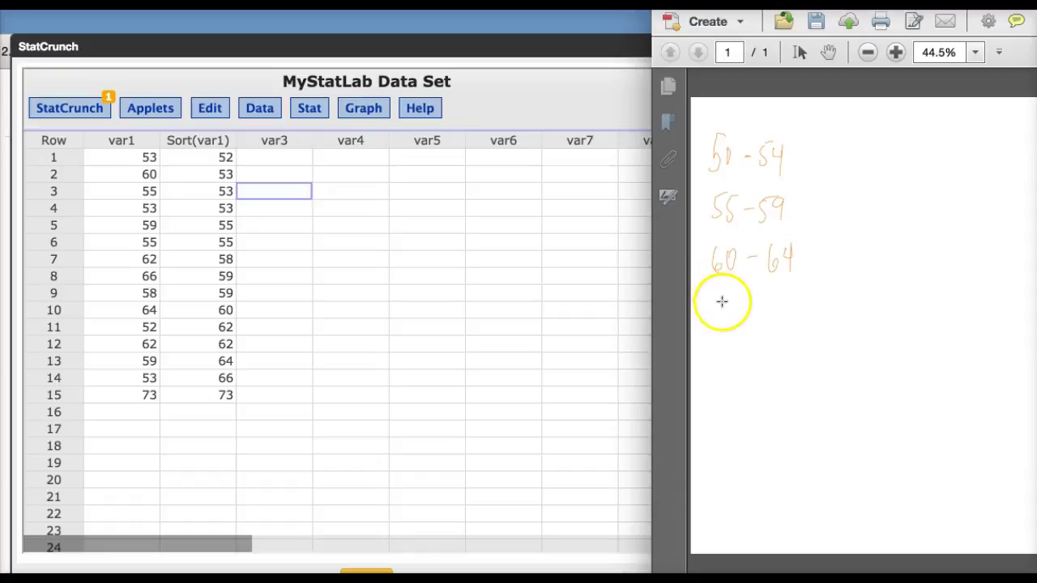
{"action": "mouse_move", "coordinate": [723, 298]}
{"action": "left_mouse_down"}
{"action": "mouse_move", "coordinate": [722, 322]}
{"action": "mouse_move", "coordinate": [726, 313]}
{"action": "left_mouse_up"}
{"action": "mouse_move", "coordinate": [729, 300]}
{"action": "left_mouse_down"}
{"action": "mouse_move", "coordinate": [791, 300]}
{"action": "mouse_move", "coordinate": [798, 324]}
{"action": "left_mouse_up"}
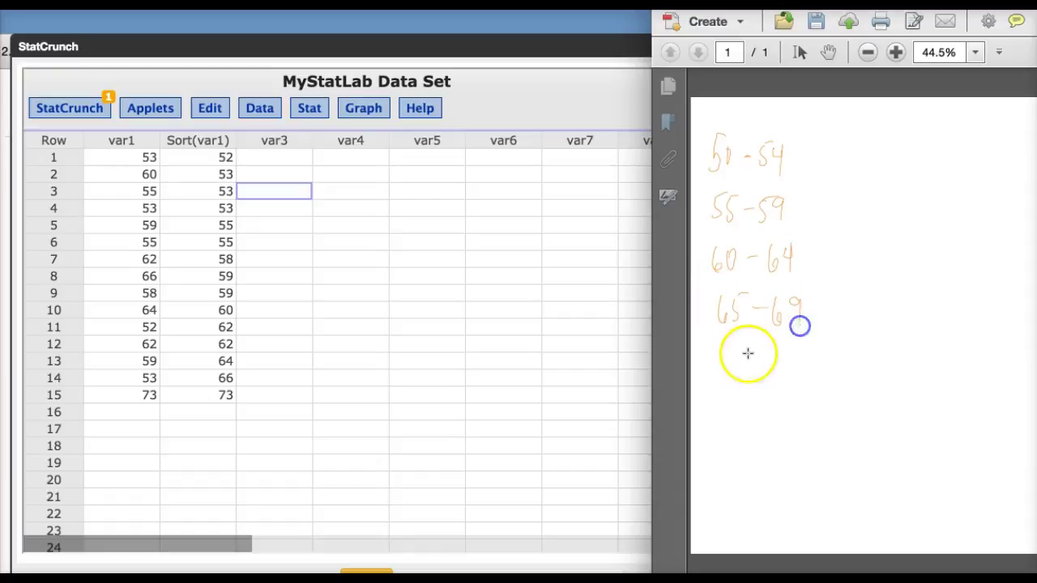
{"action": "mouse_move", "coordinate": [726, 351]}
{"action": "left_mouse_down"}
{"action": "mouse_move", "coordinate": [731, 370]}
{"action": "mouse_move", "coordinate": [797, 354]}
{"action": "mouse_move", "coordinate": [807, 374]}
{"action": "left_mouse_up"}
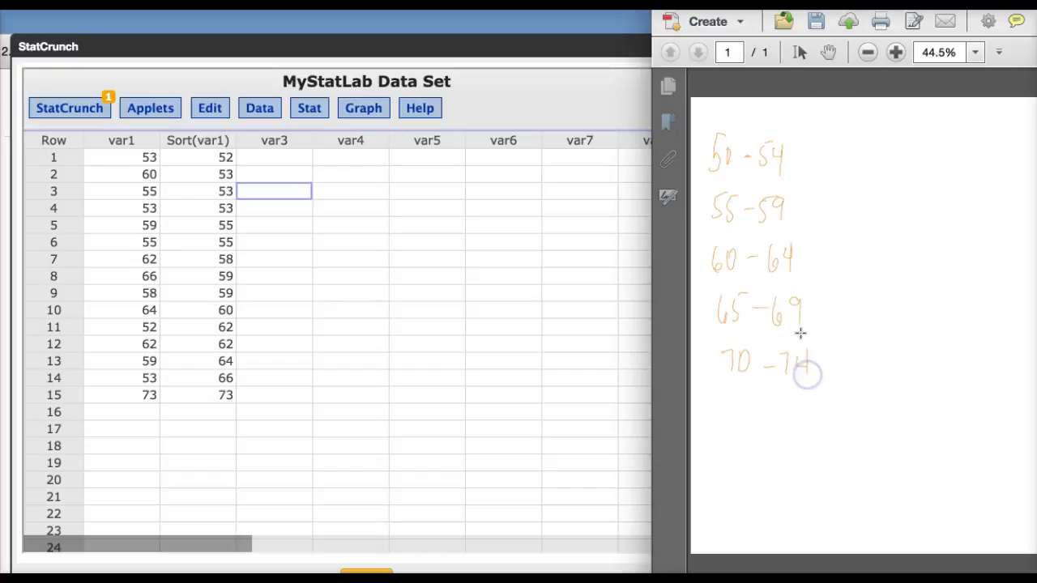
Handwrite an arrow and the stem after each age range, using stems 5, 5, 6, 6 and 7.
{"action": "mouse_move", "coordinate": [810, 149]}
{"action": "left_mouse_down"}
{"action": "mouse_move", "coordinate": [826, 152]}
{"action": "mouse_move", "coordinate": [824, 166]}
{"action": "mouse_move", "coordinate": [828, 154]}
{"action": "mouse_move", "coordinate": [845, 164]}
{"action": "mouse_move", "coordinate": [852, 144]}
{"action": "left_mouse_up"}
{"action": "mouse_move", "coordinate": [813, 207]}
{"action": "left_mouse_down"}
{"action": "mouse_move", "coordinate": [849, 203]}
{"action": "mouse_move", "coordinate": [843, 224]}
{"action": "left_mouse_up"}
{"action": "mouse_move", "coordinate": [820, 261]}
{"action": "left_mouse_down"}
{"action": "mouse_move", "coordinate": [843, 271]}
{"action": "mouse_move", "coordinate": [853, 258]}
{"action": "mouse_move", "coordinate": [852, 267]}
{"action": "left_mouse_up"}
{"action": "left_click_drag", "start_coordinate": [830, 314], "coordinate": [861, 331]}
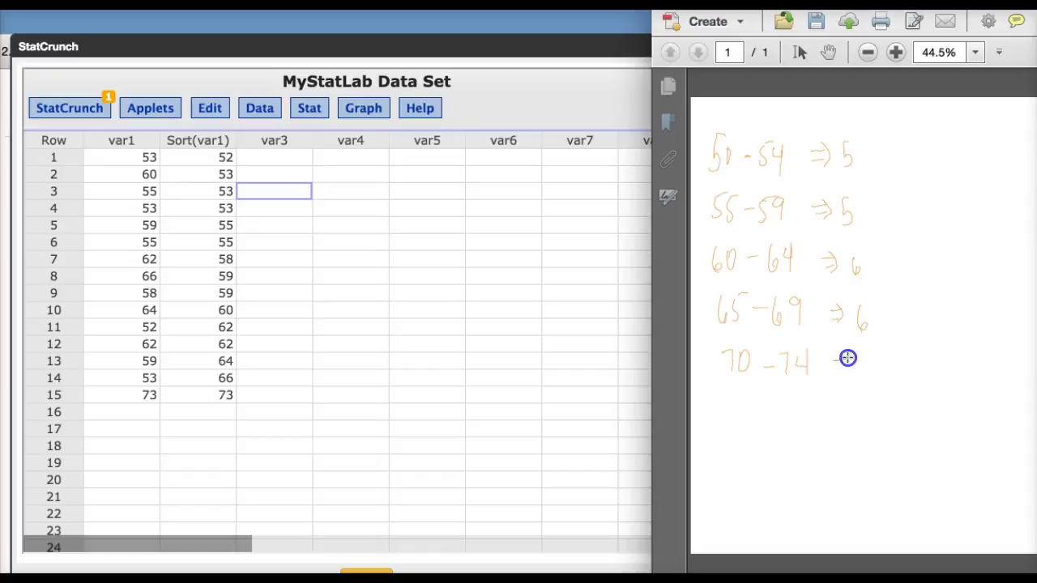
{"action": "mouse_move", "coordinate": [843, 353]}
{"action": "left_mouse_down"}
{"action": "mouse_move", "coordinate": [865, 352]}
{"action": "mouse_move", "coordinate": [868, 377]}
{"action": "left_mouse_up"}
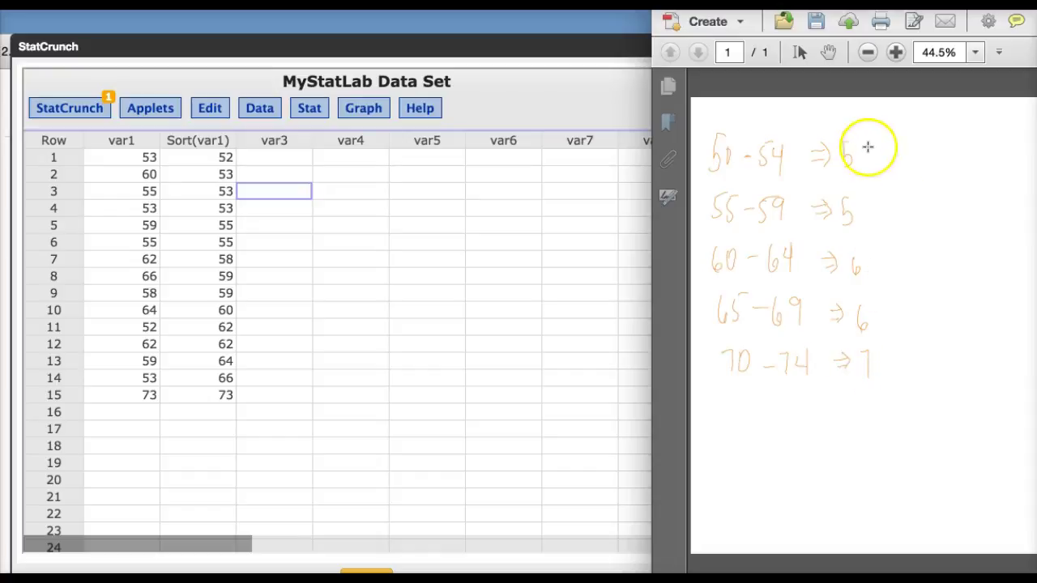
Draw a vertical divider after the handwritten stems and horizontal lines separating the five rows.
{"action": "left_click_drag", "start_coordinate": [862, 148], "coordinate": [886, 397]}
{"action": "left_click_drag", "start_coordinate": [842, 181], "coordinate": [963, 173]}
{"action": "mouse_move", "coordinate": [870, 247]}
{"action": "left_mouse_down"}
{"action": "mouse_move", "coordinate": [873, 231]}
{"action": "mouse_move", "coordinate": [935, 233]}
{"action": "left_mouse_up"}
{"action": "left_click_drag", "start_coordinate": [864, 297], "coordinate": [945, 286]}
{"action": "left_click_drag", "start_coordinate": [863, 333], "coordinate": [952, 324]}
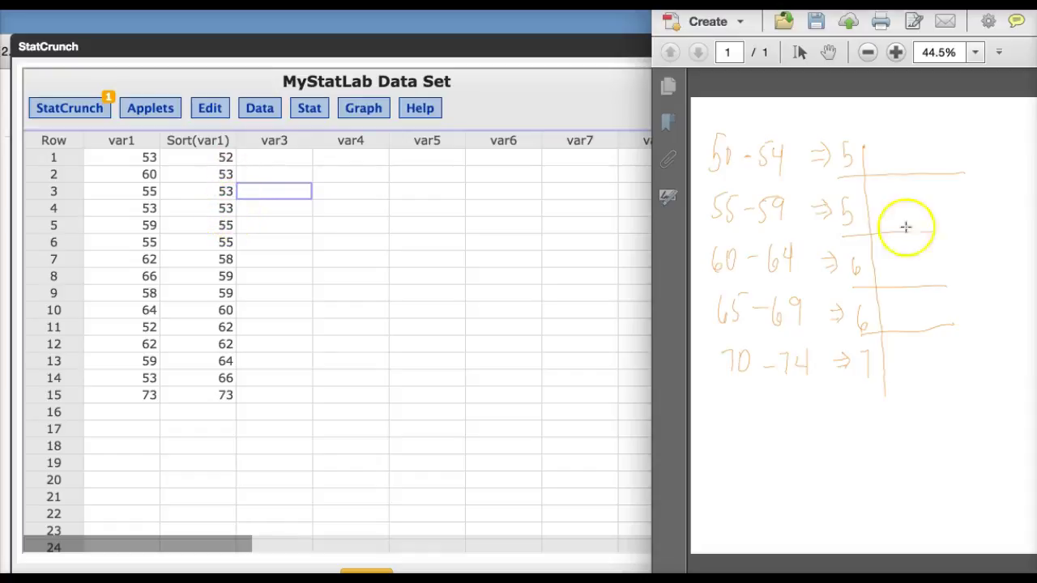
Handwrite the leaves from the sorted data beside their stems: 2333, 55899, 0224, and the leaf for the 65–69 row.
{"action": "left_click", "coordinate": [882, 149]}
{"action": "left_click_drag", "start_coordinate": [885, 164], "coordinate": [924, 168]}
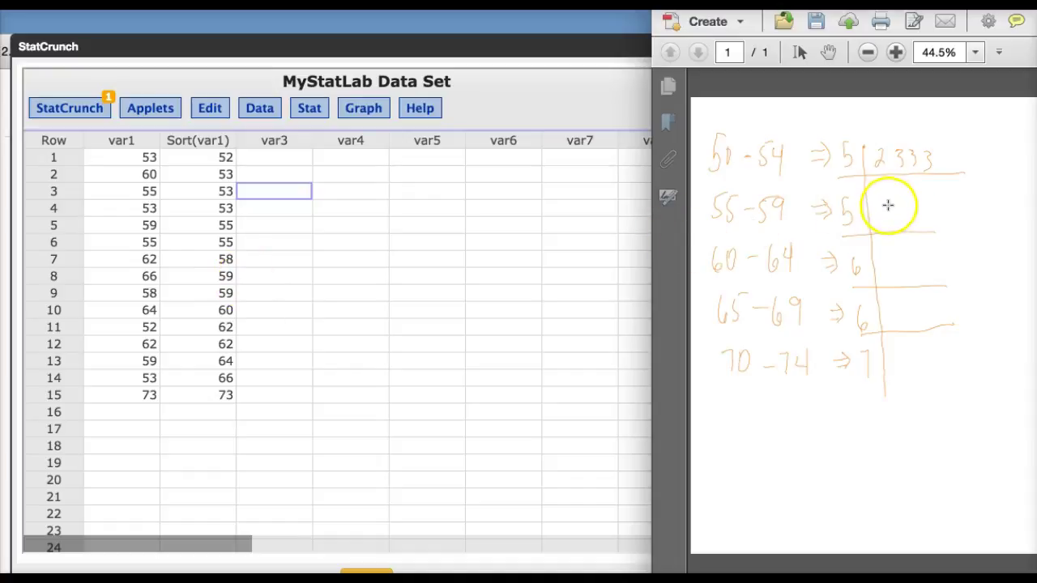
{"action": "mouse_move", "coordinate": [879, 201]}
{"action": "left_mouse_down"}
{"action": "mouse_move", "coordinate": [874, 213]}
{"action": "mouse_move", "coordinate": [894, 196]}
{"action": "mouse_move", "coordinate": [890, 217]}
{"action": "mouse_move", "coordinate": [916, 202]}
{"action": "mouse_move", "coordinate": [947, 206]}
{"action": "mouse_move", "coordinate": [950, 220]}
{"action": "left_mouse_up"}
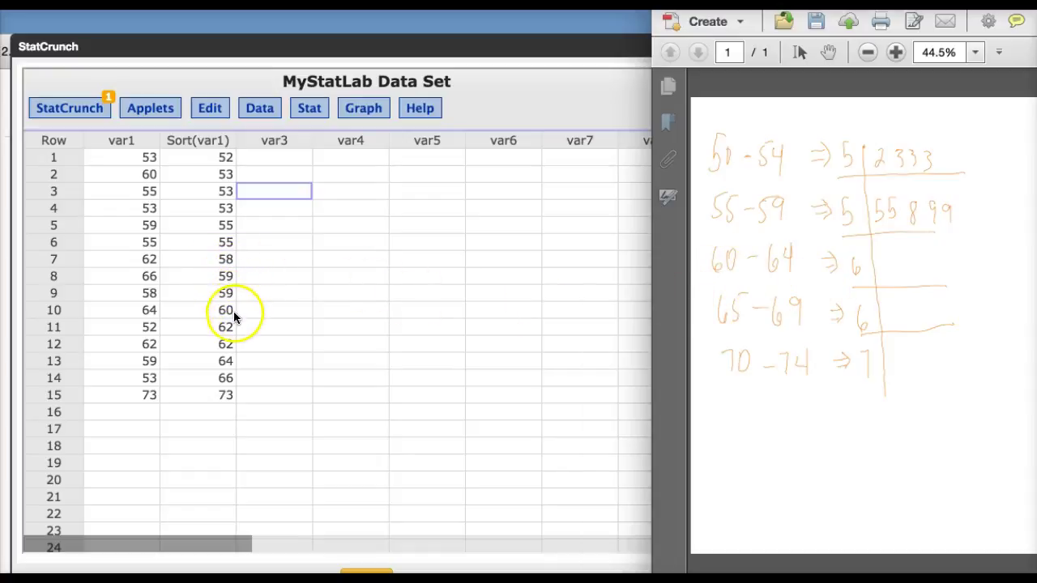
{"action": "mouse_move", "coordinate": [889, 265]}
{"action": "left_mouse_down"}
{"action": "mouse_move", "coordinate": [933, 273]}
{"action": "mouse_move", "coordinate": [944, 252]}
{"action": "mouse_move", "coordinate": [951, 277]}
{"action": "left_mouse_up"}
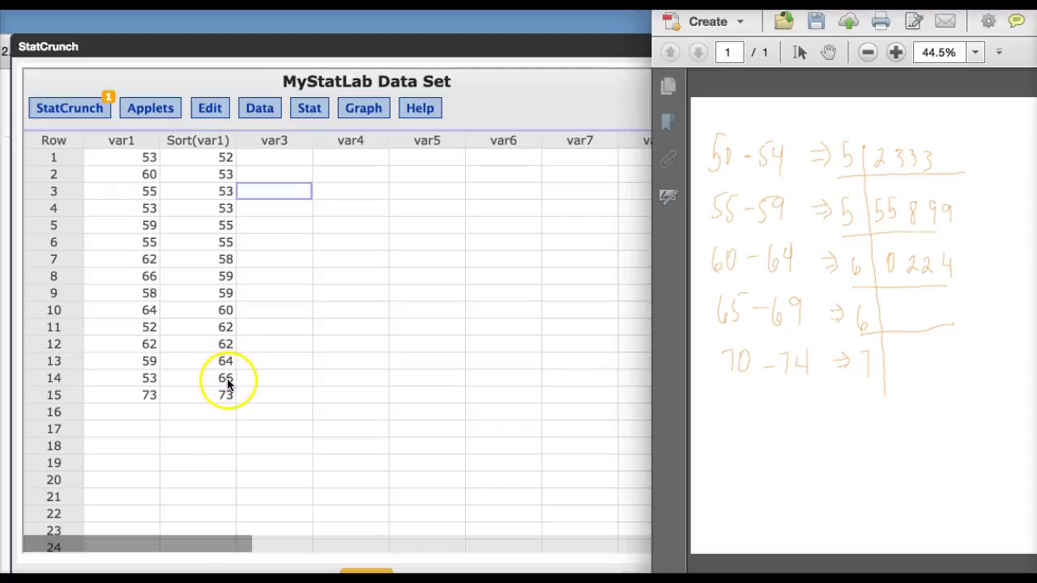
{"action": "left_click_drag", "start_coordinate": [892, 306], "coordinate": [896, 322]}
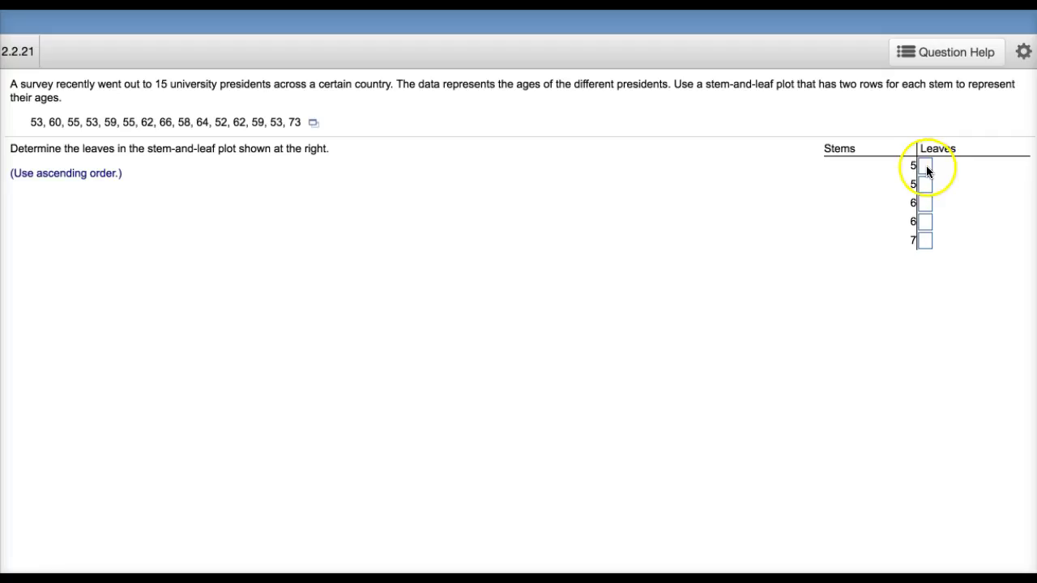
Fill the question's leaves with 2333, 55899, 0224, 6 and 3, check the answer, and dismiss the feedback.
{"action": "left_click", "coordinate": [927, 167]}
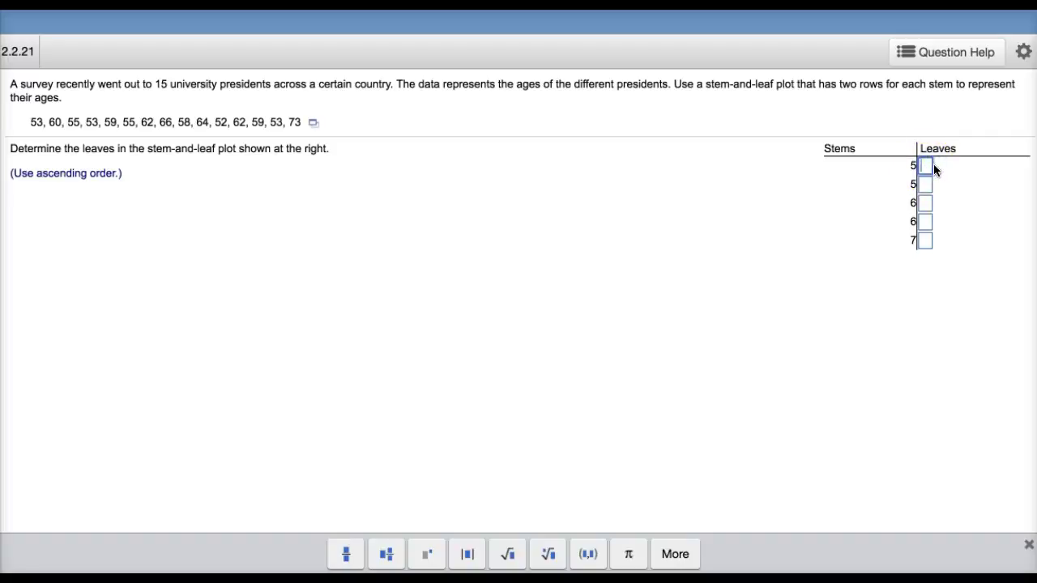
{"action": "left_click", "coordinate": [1009, 137]}
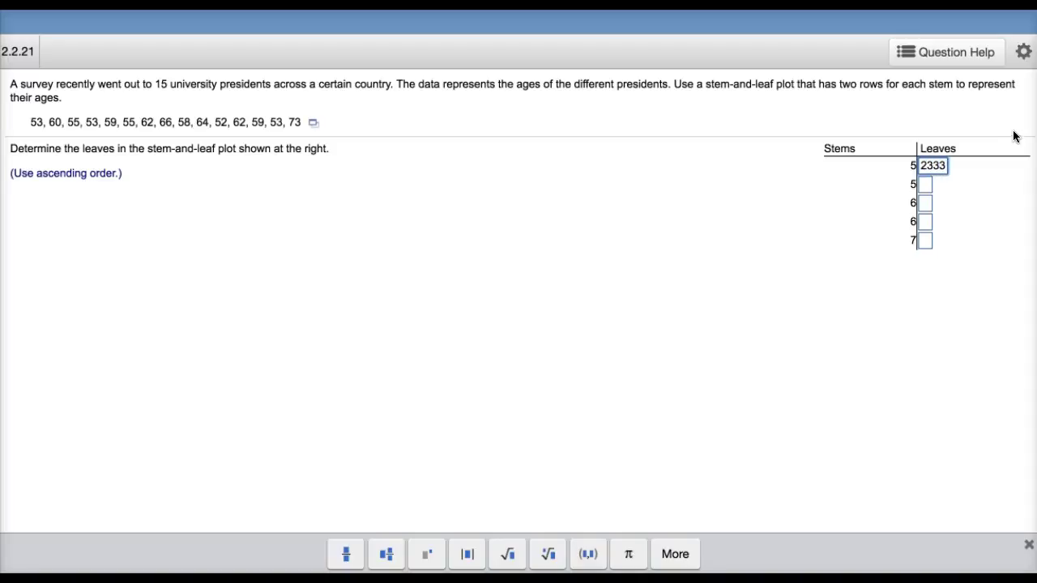
{"action": "left_click", "coordinate": [927, 185]}
{"action": "type", "text": "55899"}
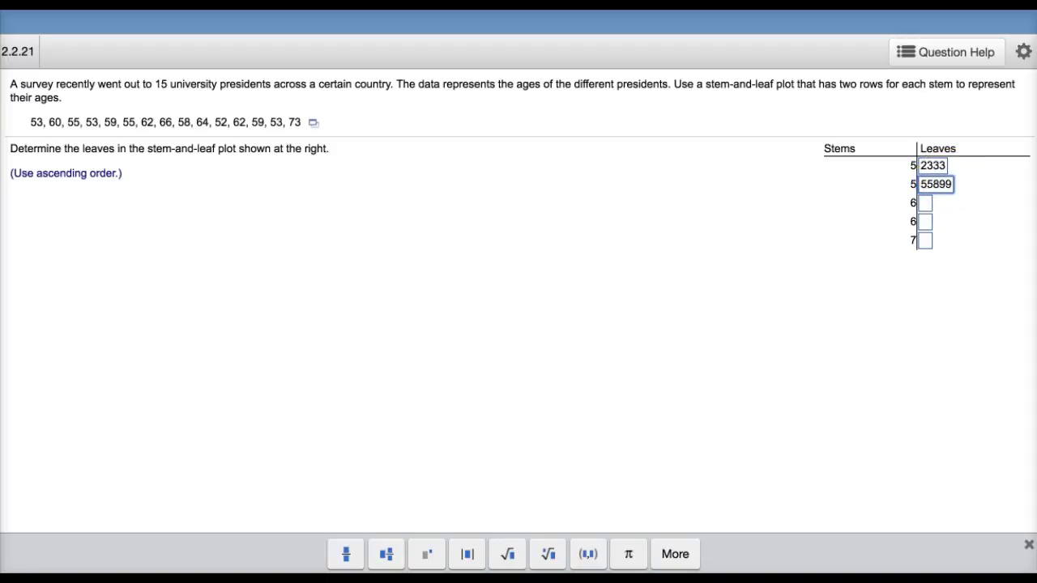
{"action": "left_click", "coordinate": [928, 204]}
{"action": "left_click", "coordinate": [929, 204]}
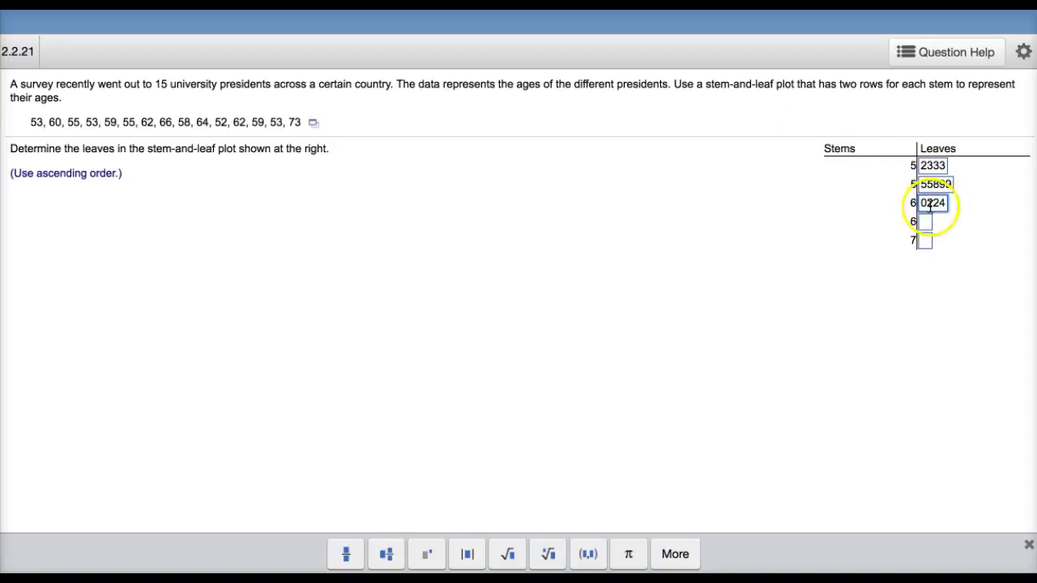
{"action": "type", "text": "6"}
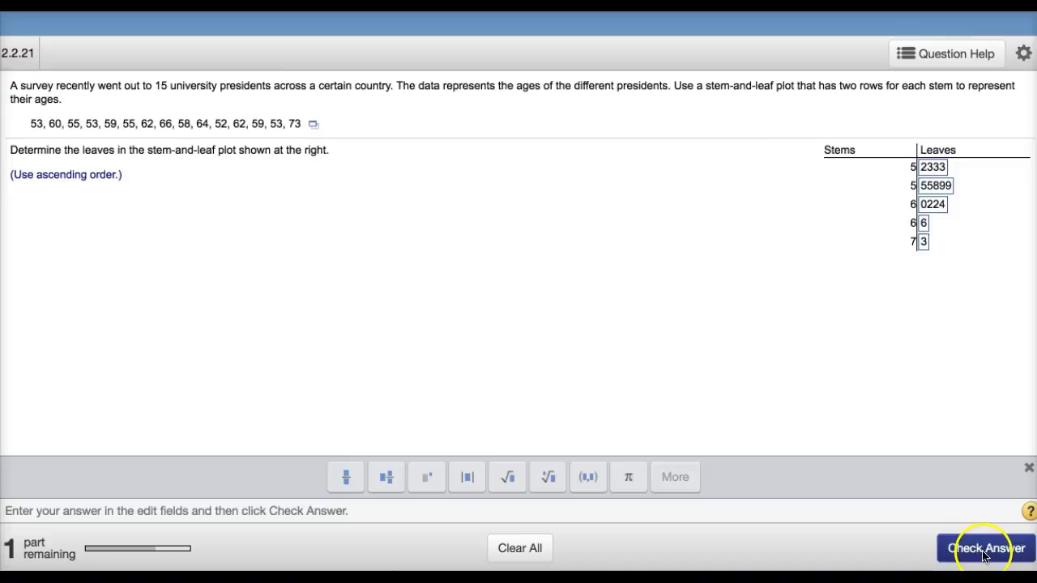
{"action": "left_click", "coordinate": [985, 554]}
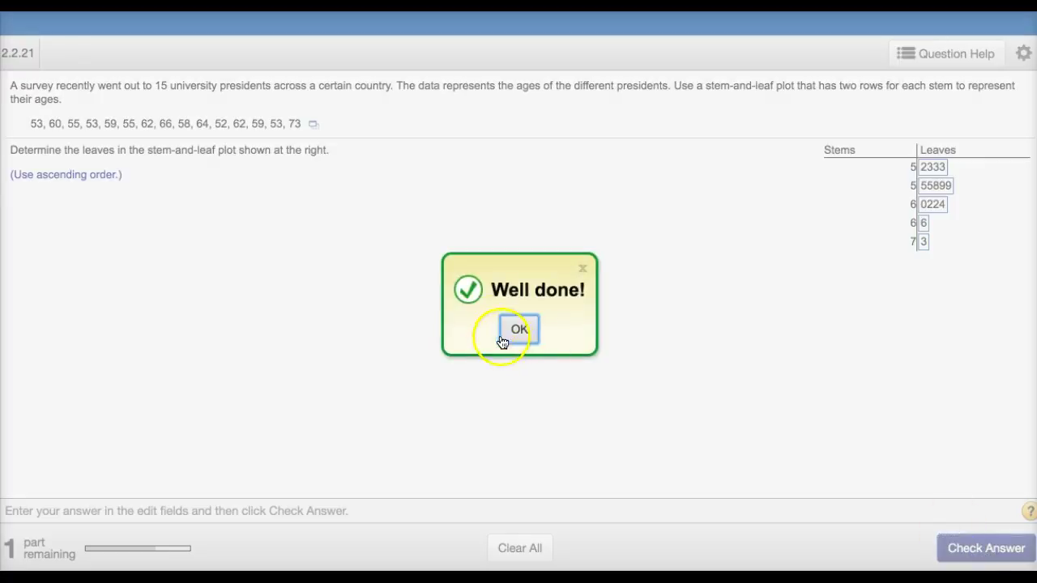
{"action": "left_click", "coordinate": [519, 331]}
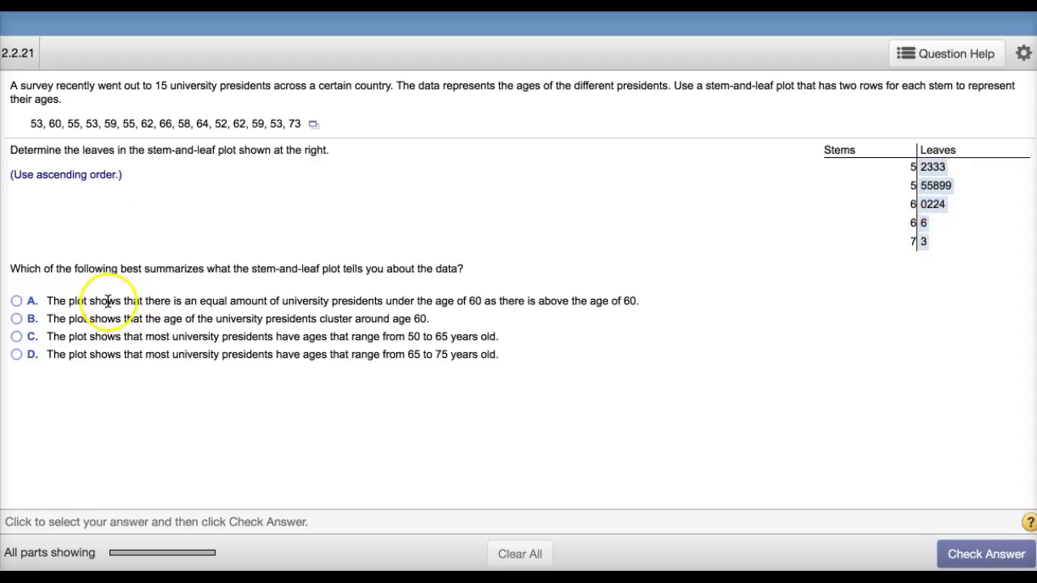
Answer the summary question with option C, ages ranging from 50 to 65, then check it and dismiss the feedback.
{"action": "left_click", "coordinate": [17, 337]}
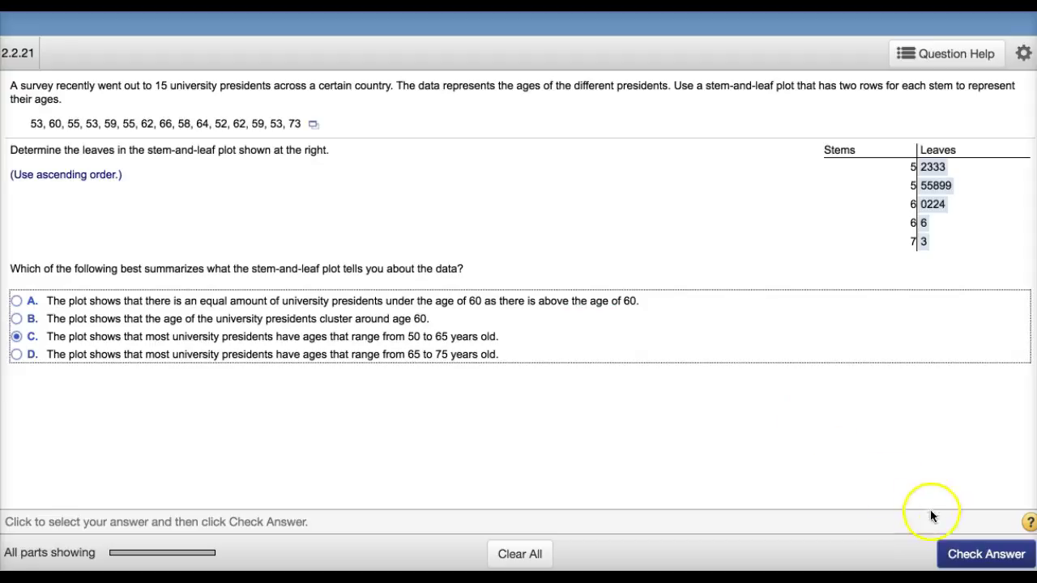
{"action": "left_click", "coordinate": [957, 555]}
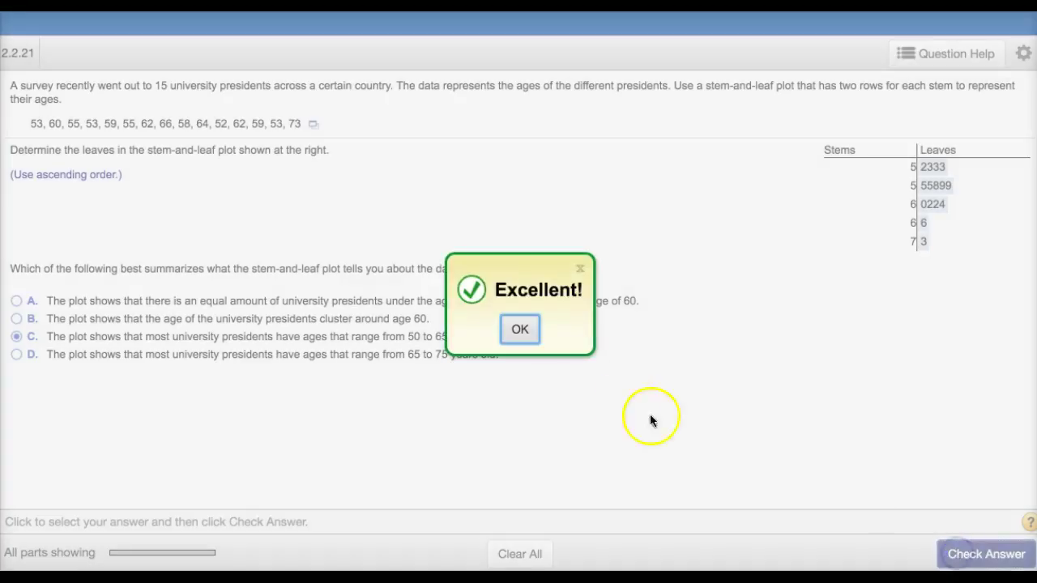
{"action": "left_click", "coordinate": [520, 332]}
{"action": "left_click", "coordinate": [519, 330]}
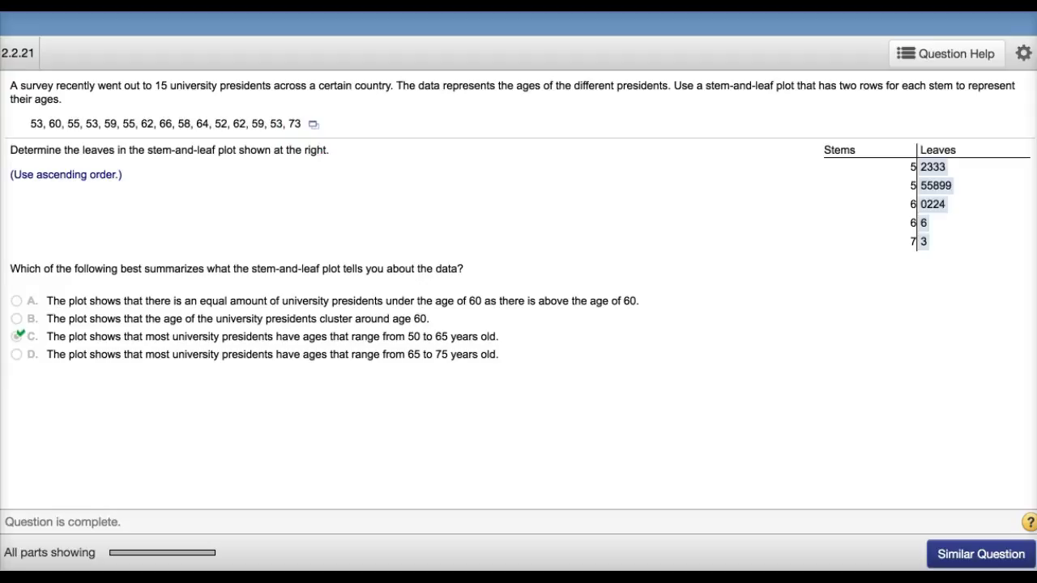
Open the question's data set of presidents' ages in Excel.
{"action": "left_click", "coordinate": [313, 127]}
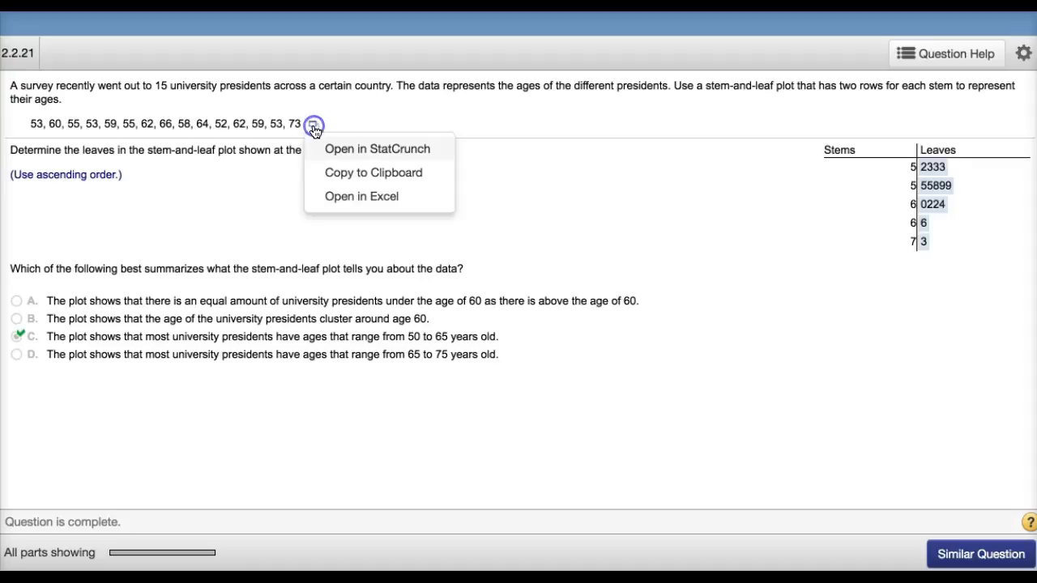
{"action": "left_click", "coordinate": [343, 199]}
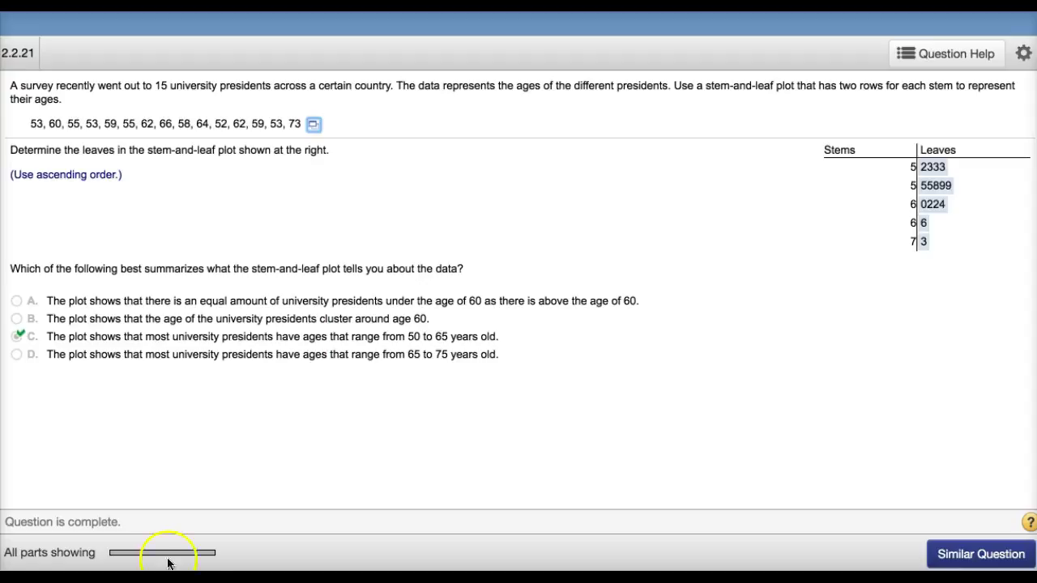
Open the downloaded file data-6-6-2016-5-52 PM.xlsx in Excel and fit its whole window on the screen.
{"action": "left_click", "coordinate": [106, 553]}
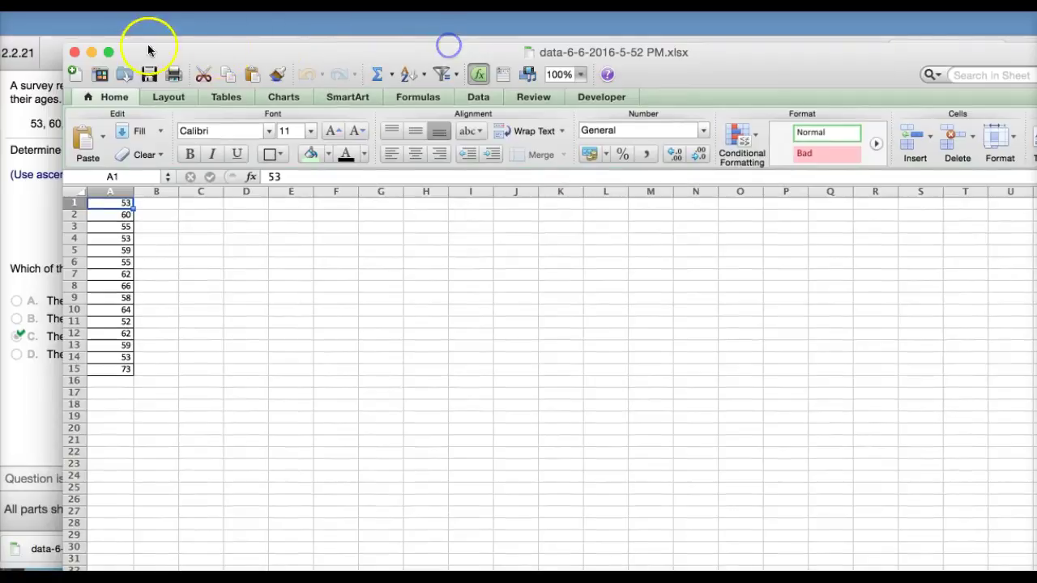
{"action": "left_click_drag", "start_coordinate": [67, 47], "coordinate": [332, 185]}
{"action": "left_click_drag", "start_coordinate": [425, 191], "coordinate": [199, 43]}
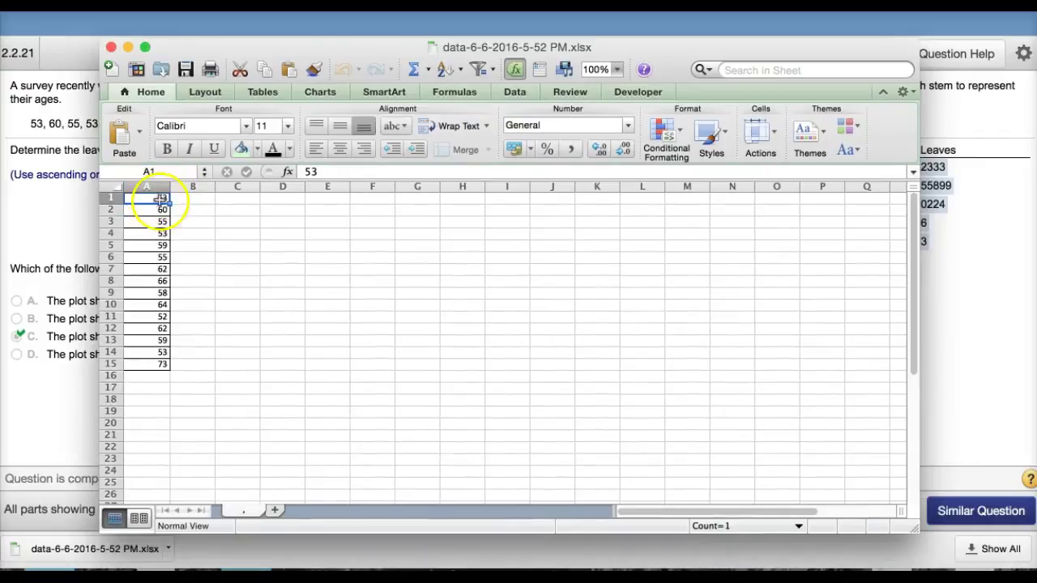
Insert a blank header row above the first age in row 1.
{"action": "left_click", "coordinate": [108, 198]}
{"action": "right_click", "coordinate": [108, 198]}
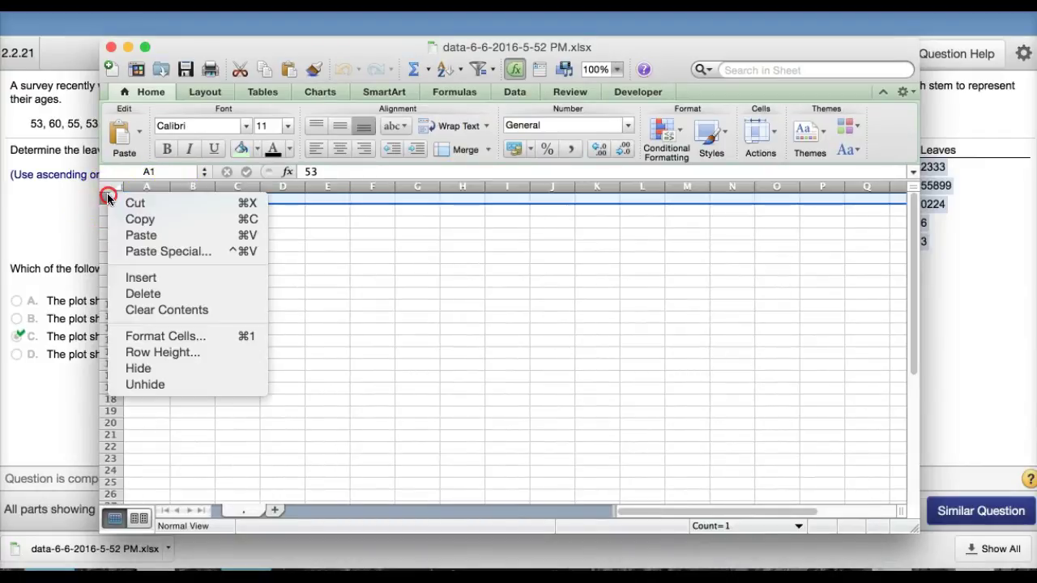
{"action": "left_click", "coordinate": [141, 277]}
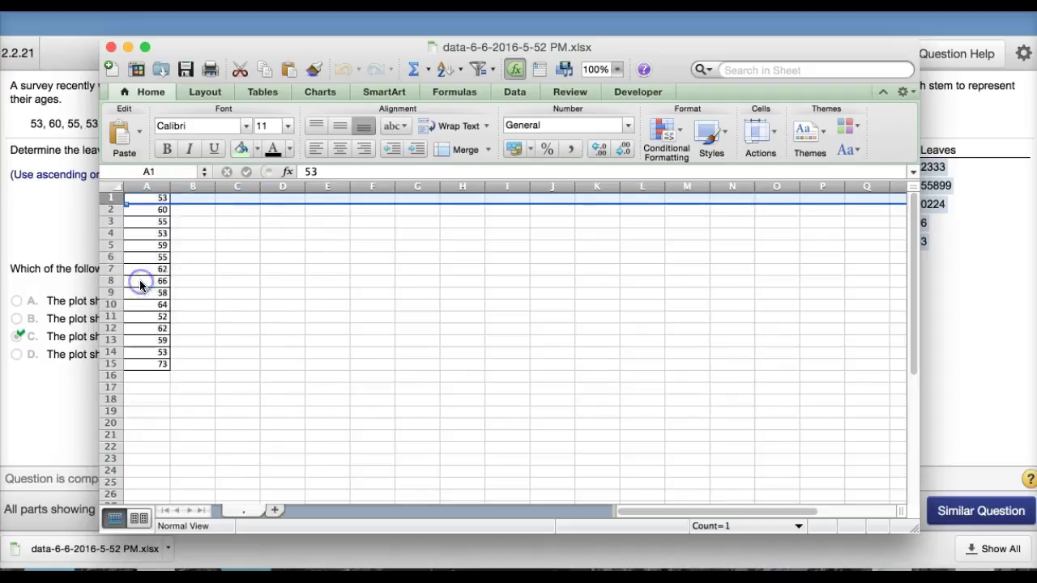
Add a filter to column A, sort the ages in ascending order, and close the filter options.
{"action": "left_click", "coordinate": [157, 187]}
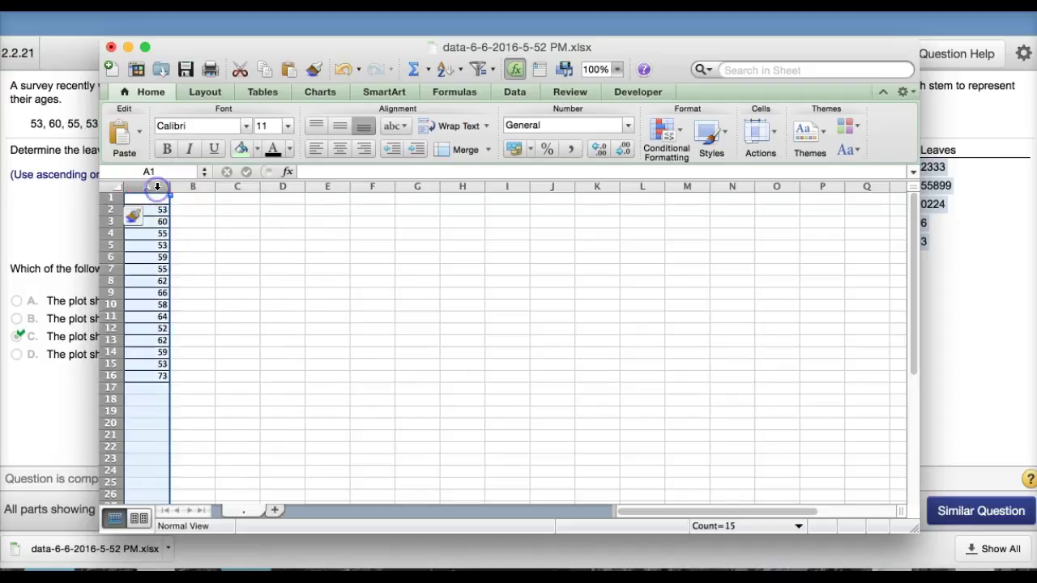
{"action": "left_click", "coordinate": [478, 73]}
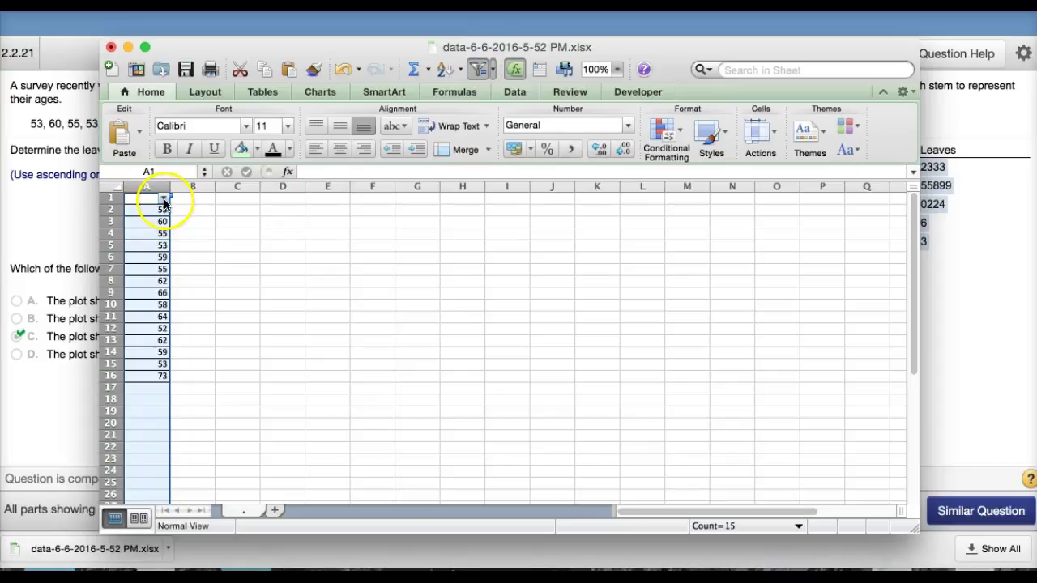
{"action": "left_click", "coordinate": [165, 199]}
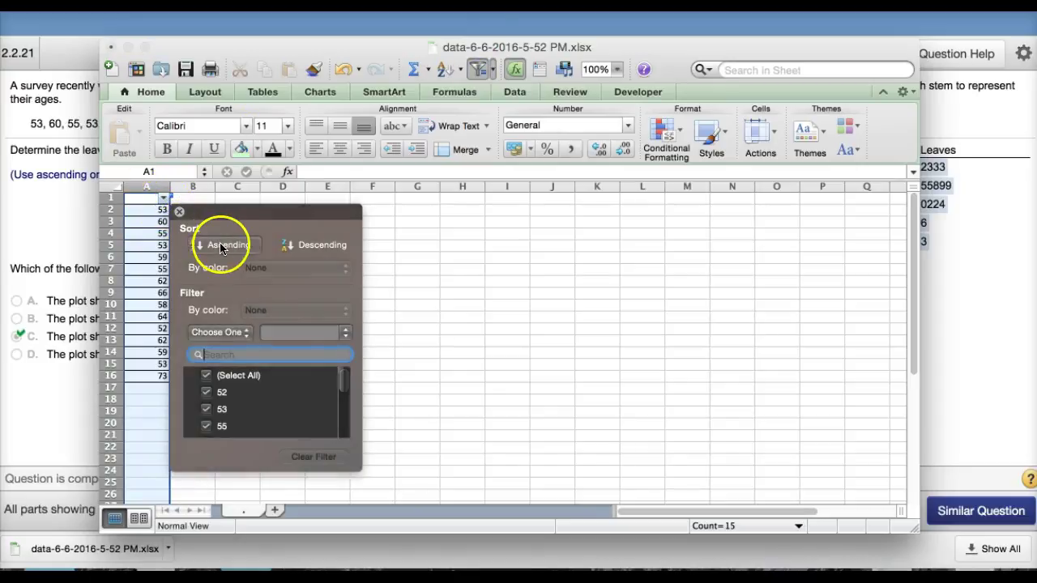
{"action": "left_click", "coordinate": [219, 252]}
{"action": "left_click", "coordinate": [180, 213]}
{"action": "left_click", "coordinate": [243, 246]}
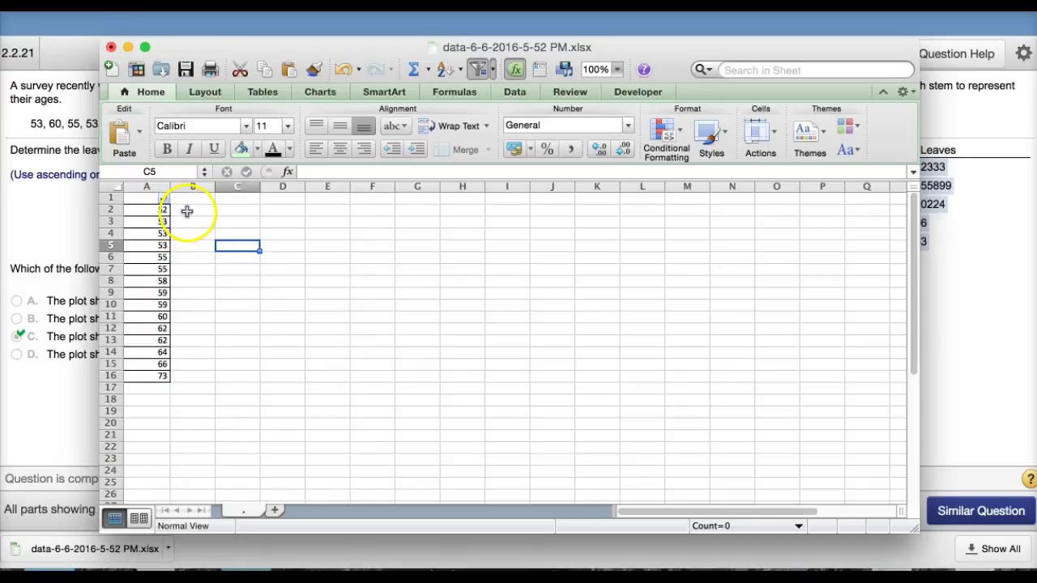
Review the sort and filter options in cell A1 once more and close them without changing anything.
{"action": "left_click", "coordinate": [186, 210]}
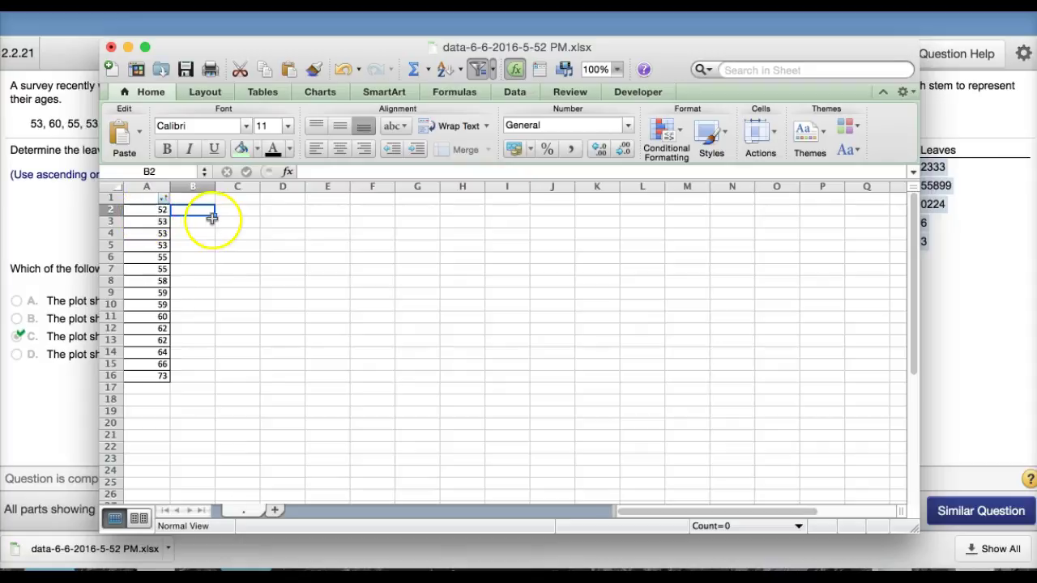
{"action": "left_click", "coordinate": [152, 198]}
{"action": "left_click", "coordinate": [165, 200]}
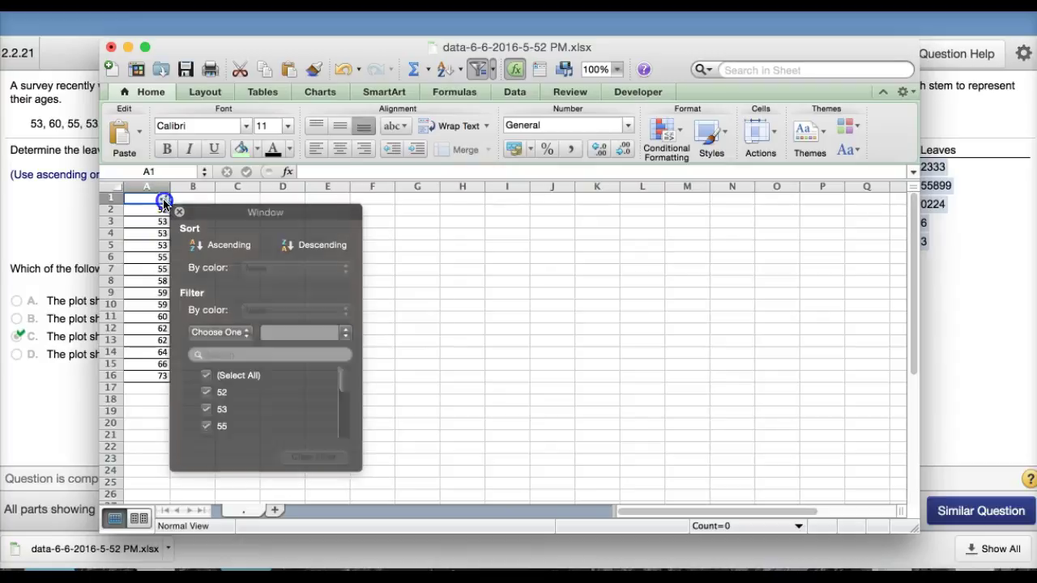
{"action": "left_click", "coordinate": [179, 212]}
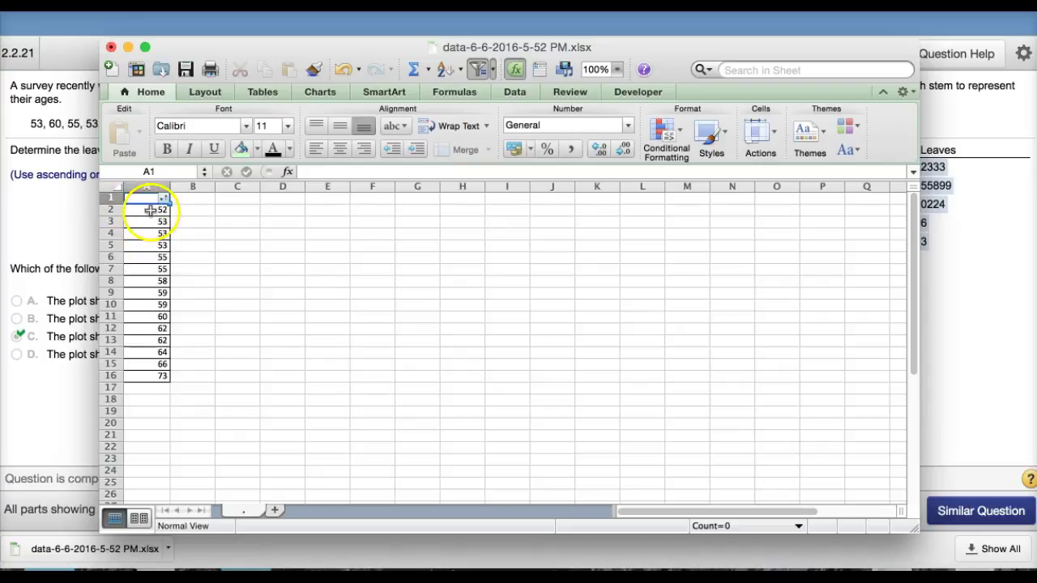
Select the sorted ages in A2:A16, and minimize the workbook to return to the stem-and-leaf question.
{"action": "left_click", "coordinate": [154, 210]}
{"action": "left_click_drag", "start_coordinate": [154, 210], "coordinate": [154, 375]}
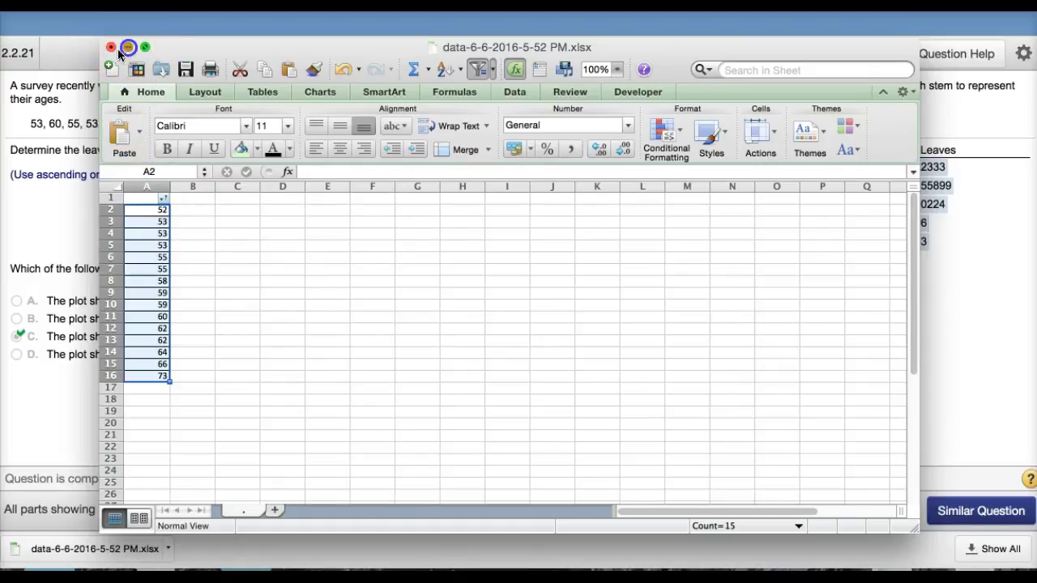
{"action": "left_click", "coordinate": [127, 47]}
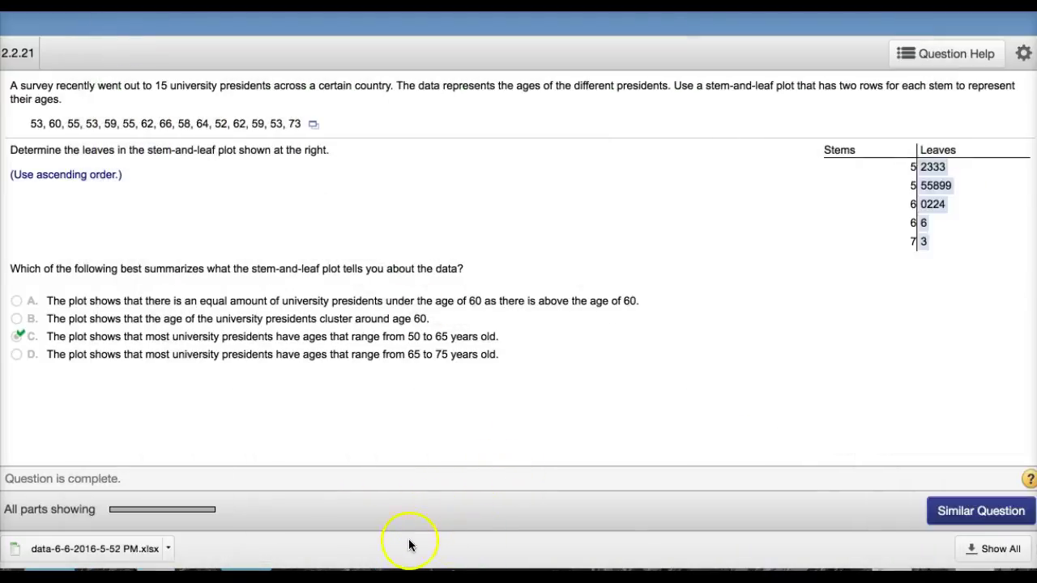